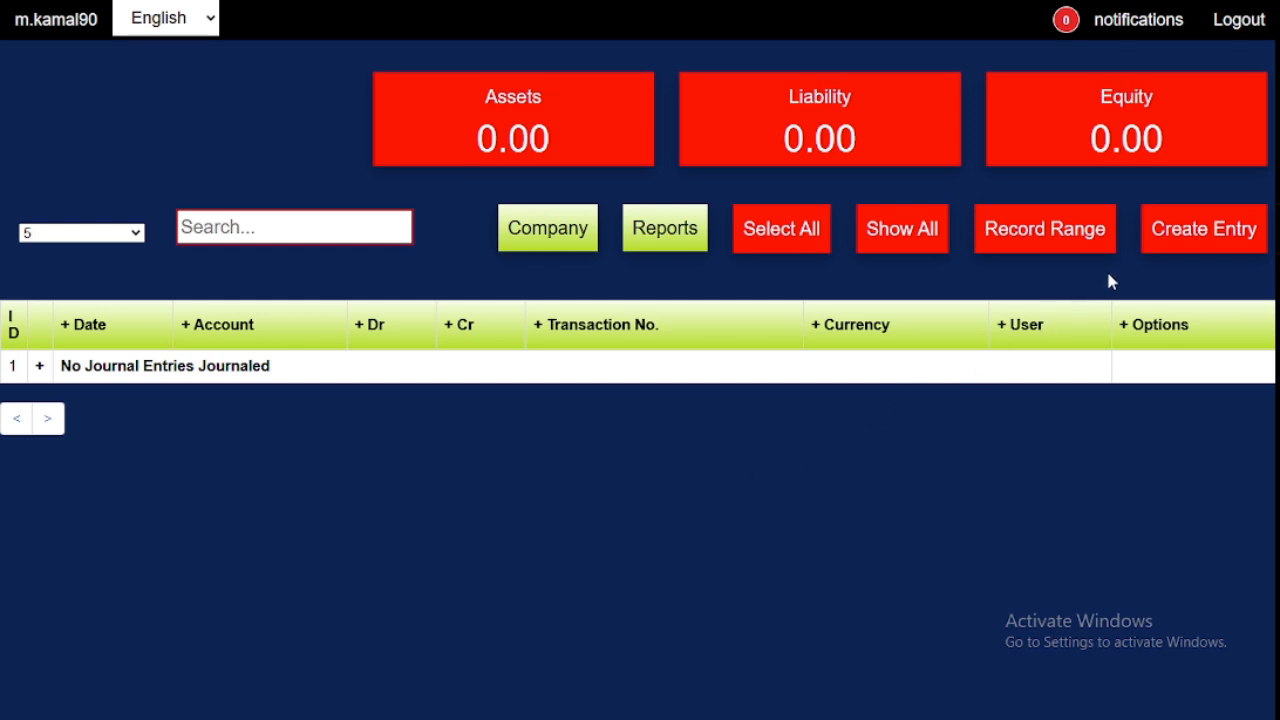
- Start a new journal entry dated 01/01/2025 with the description "Sale of common stock"
click(1157, 249)
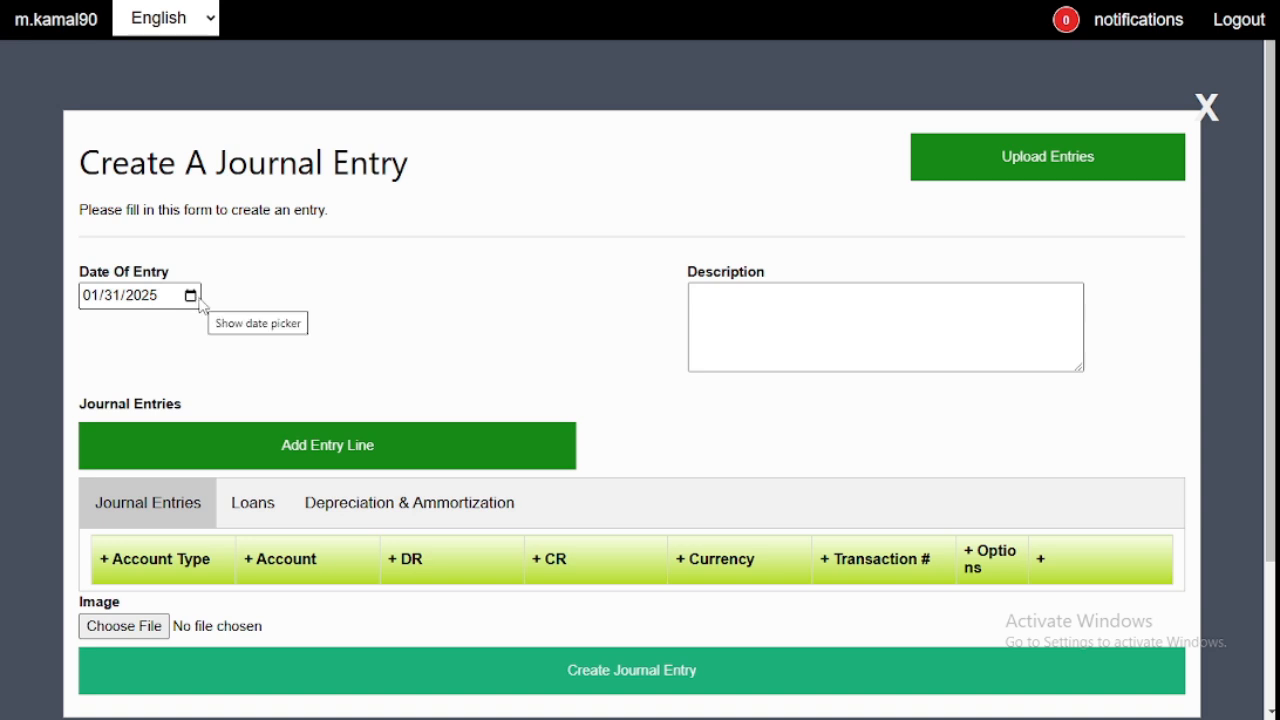
click(191, 296)
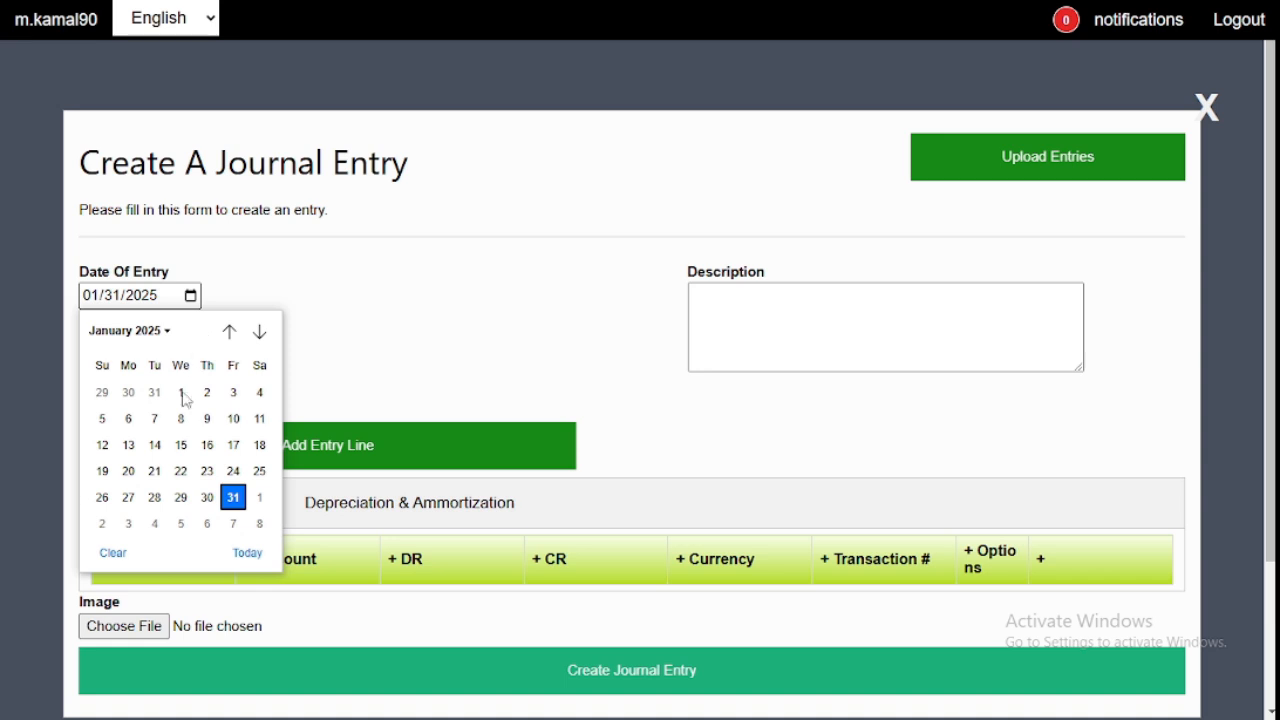
click(182, 395)
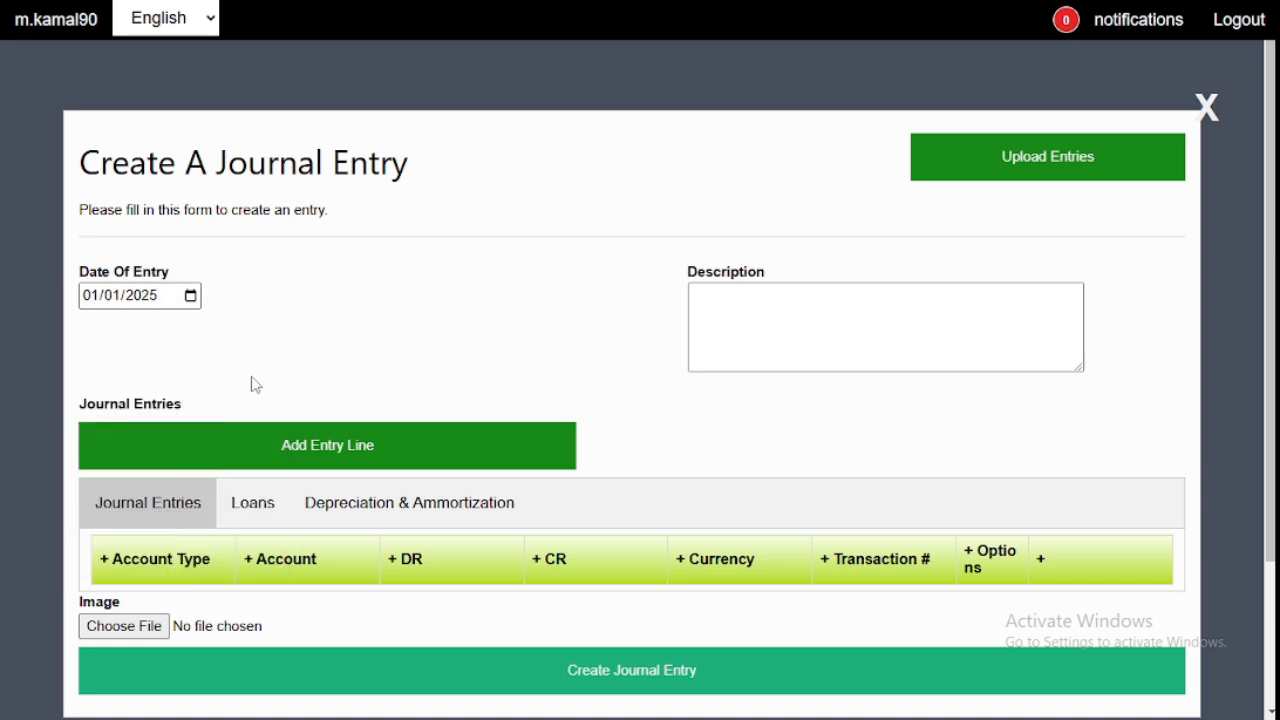
click(852, 341)
text(S)
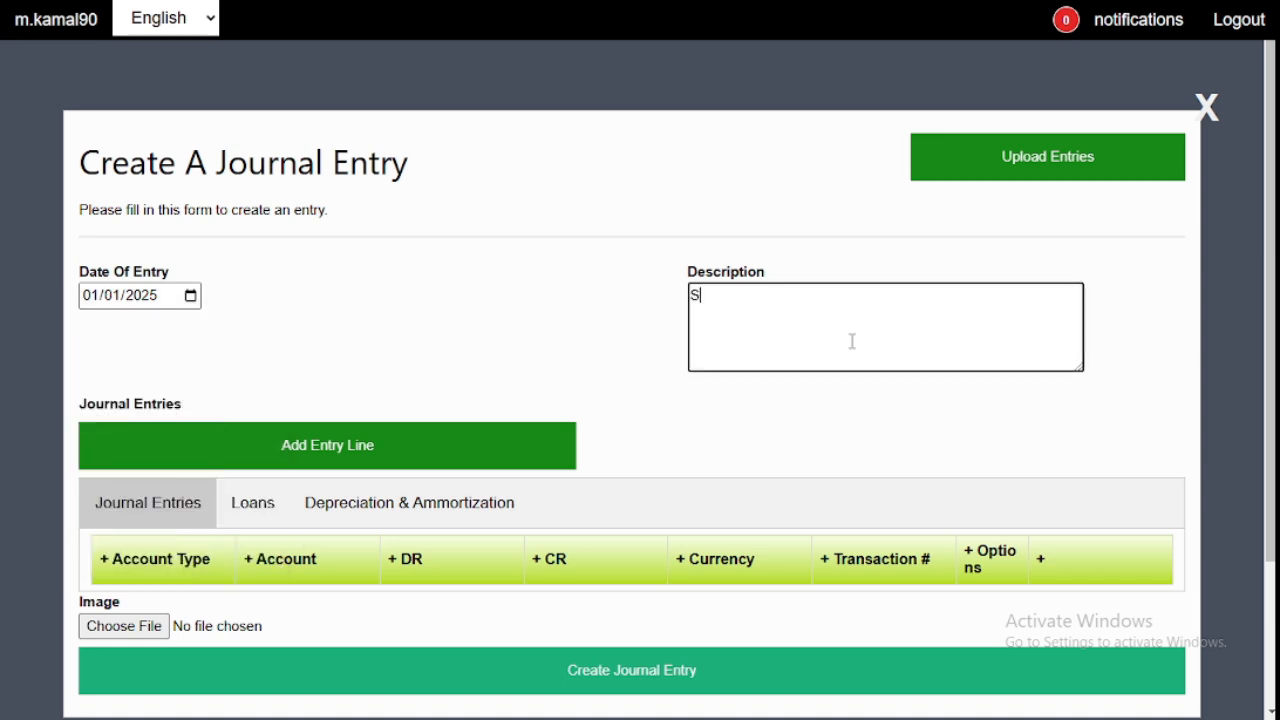
text(ale of common stock)
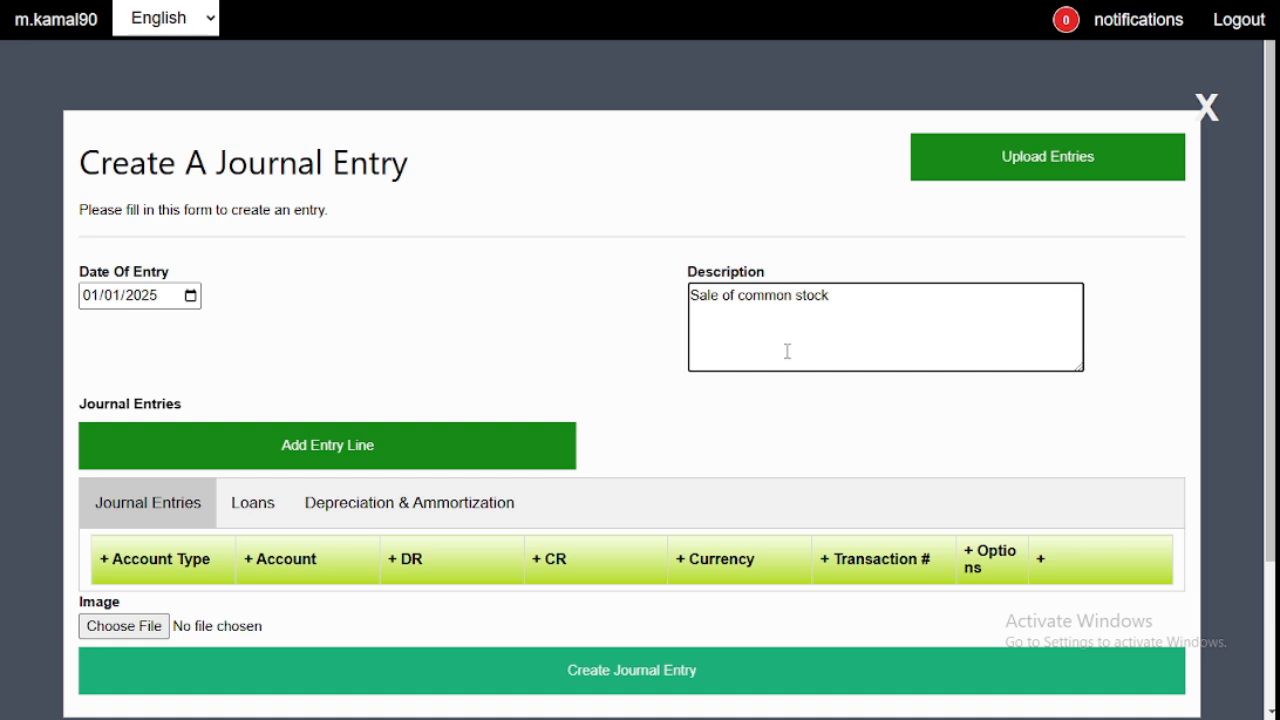
- Add two entry lines to the journal entry
click(333, 453)
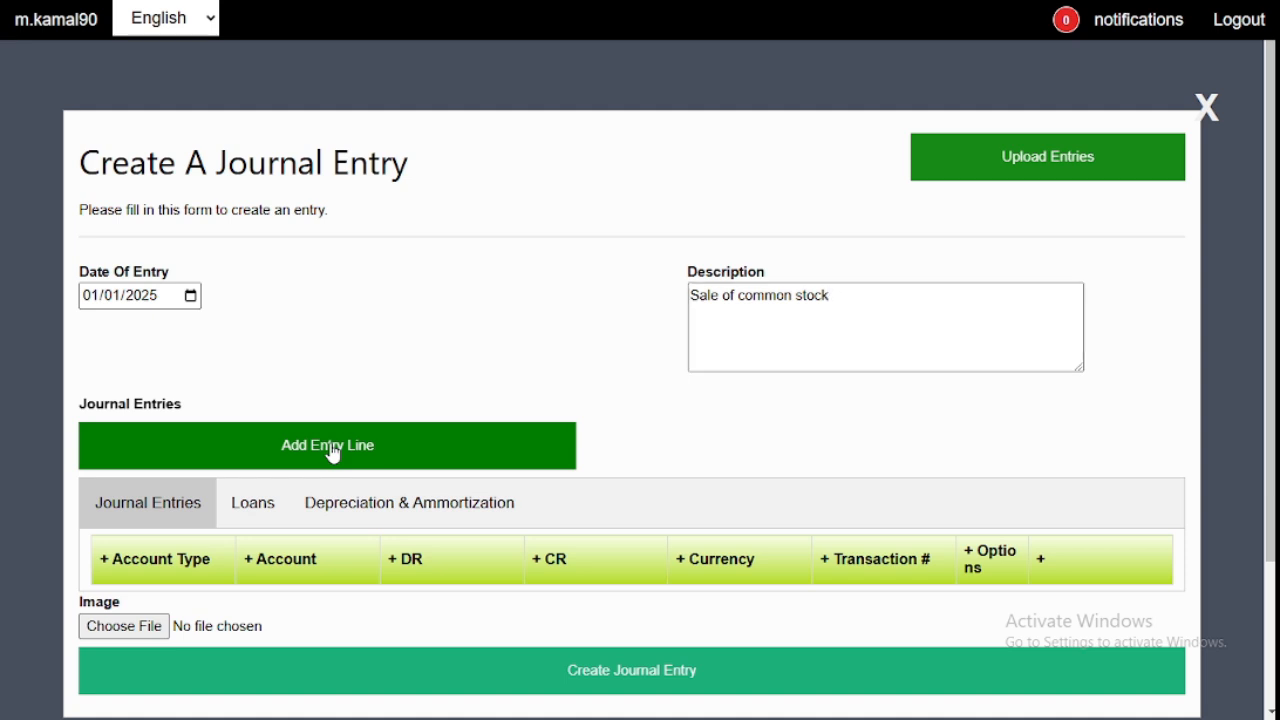
scroll(334, 453, down, 1)
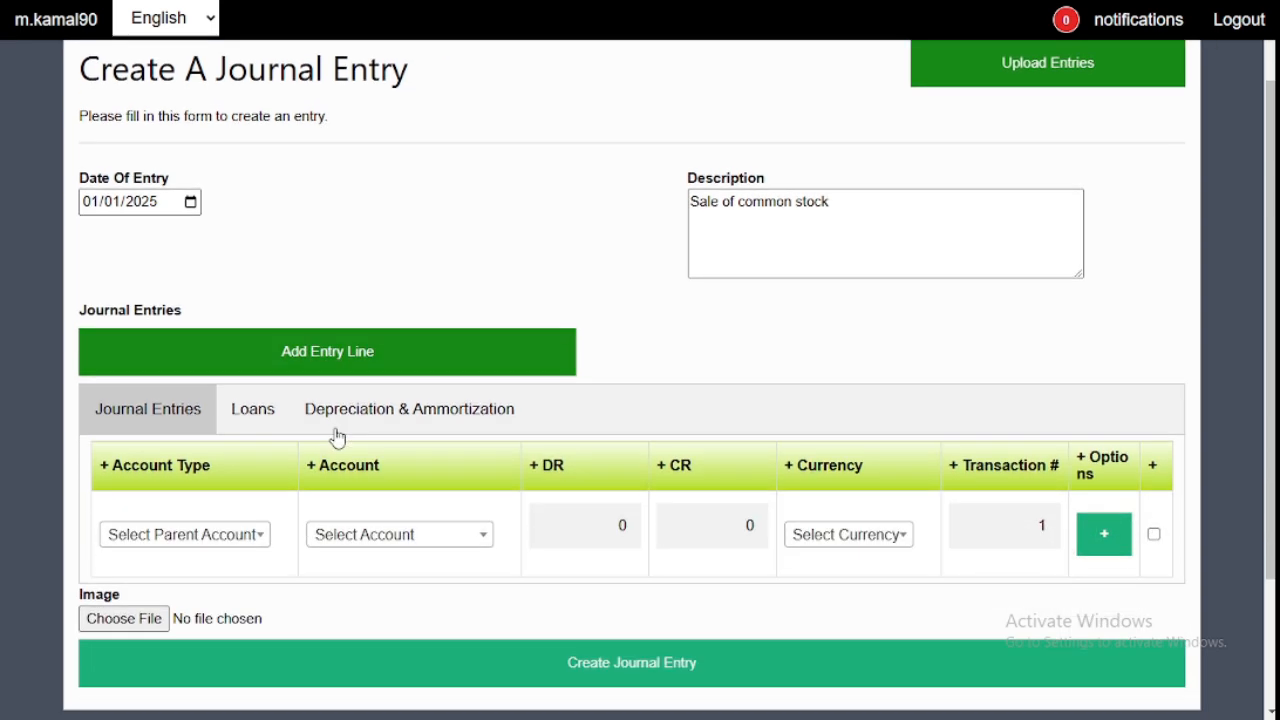
click(349, 367)
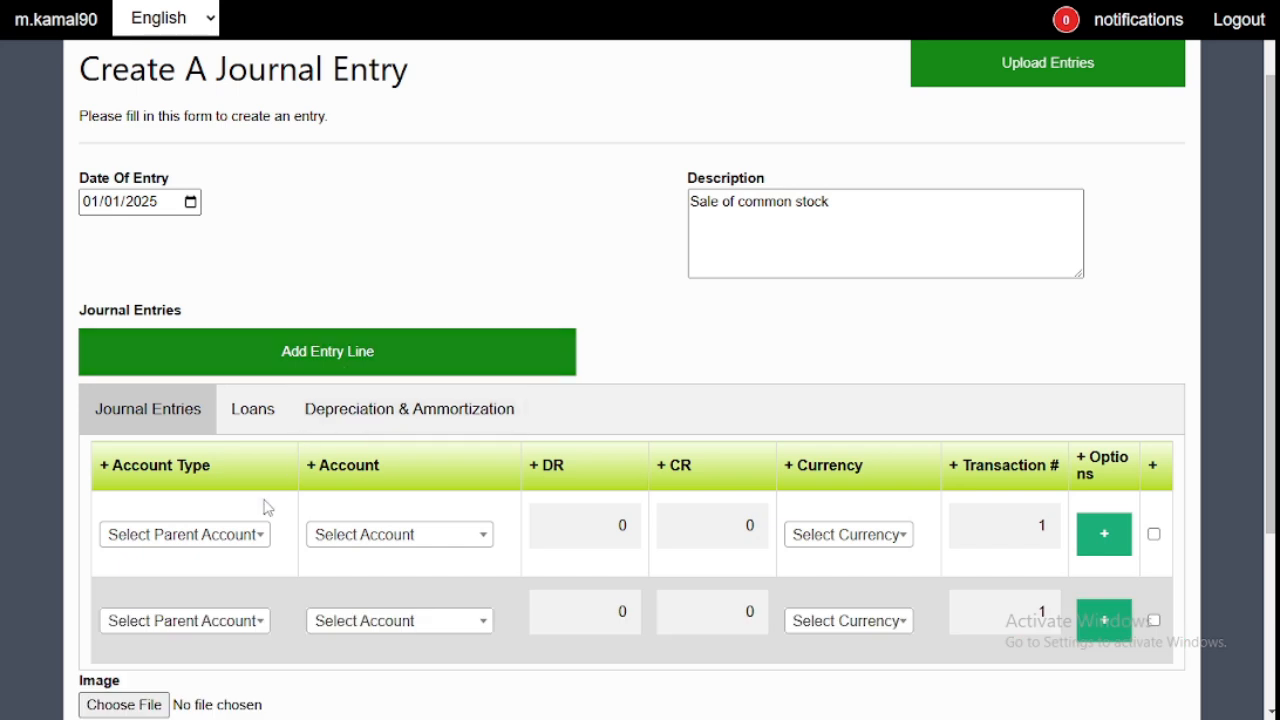
- Set the first entry line's account type to ASSETS and its account to Cash
click(230, 538)
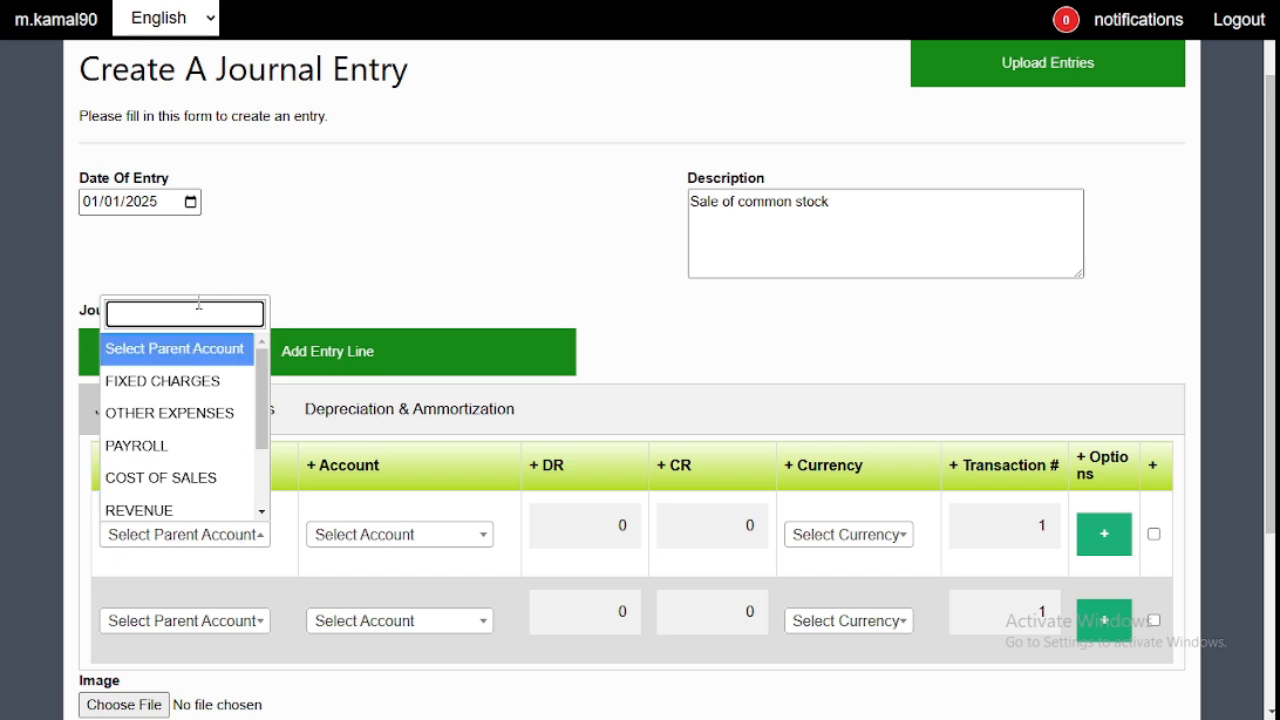
text(ass)
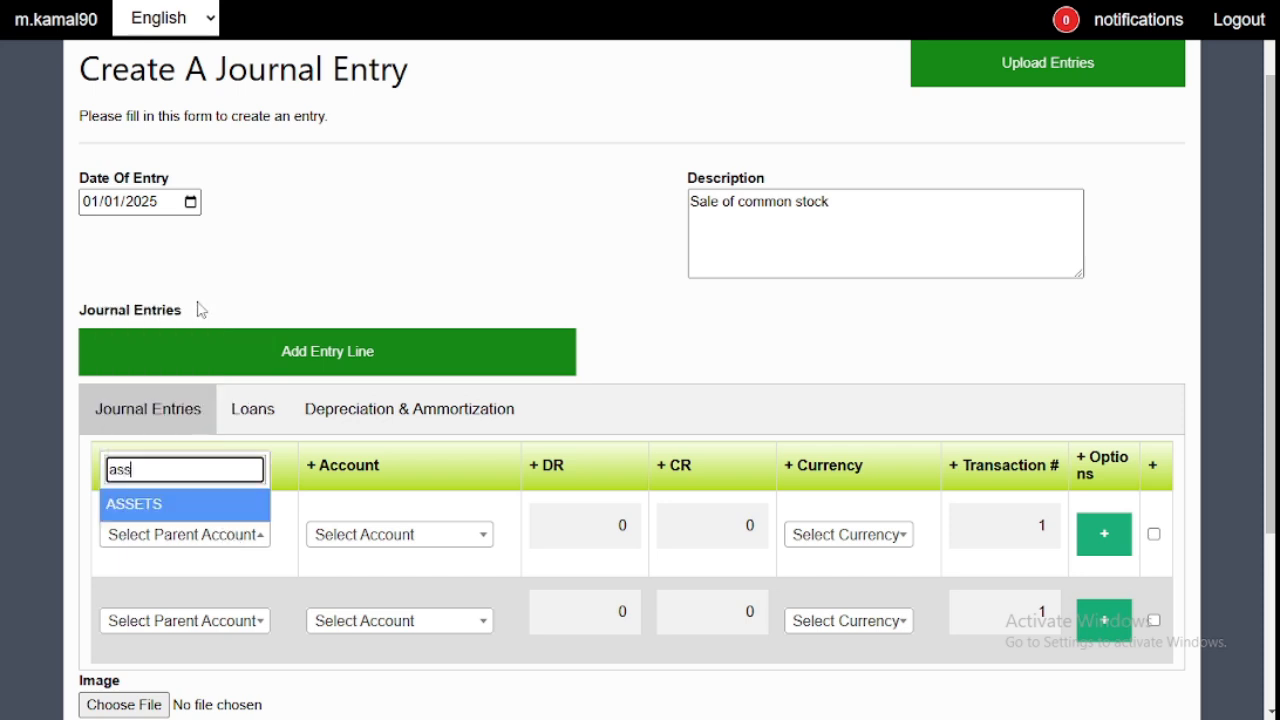
key(Return)
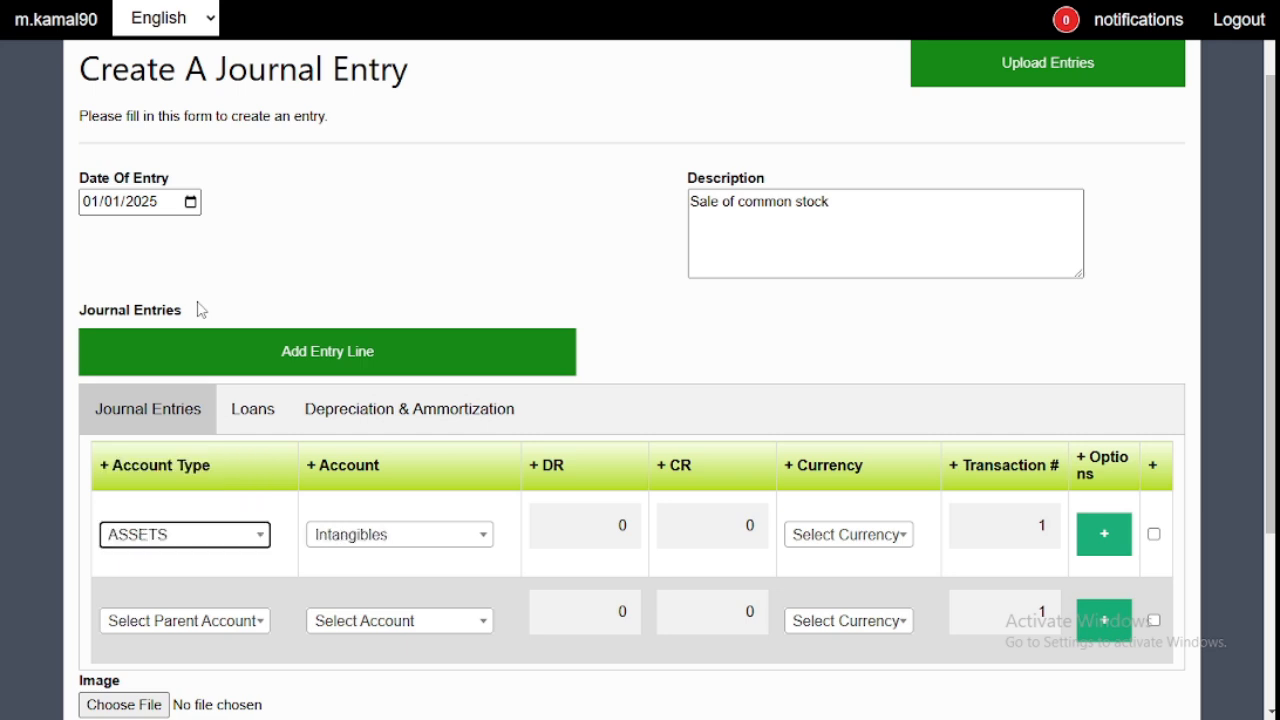
click(380, 535)
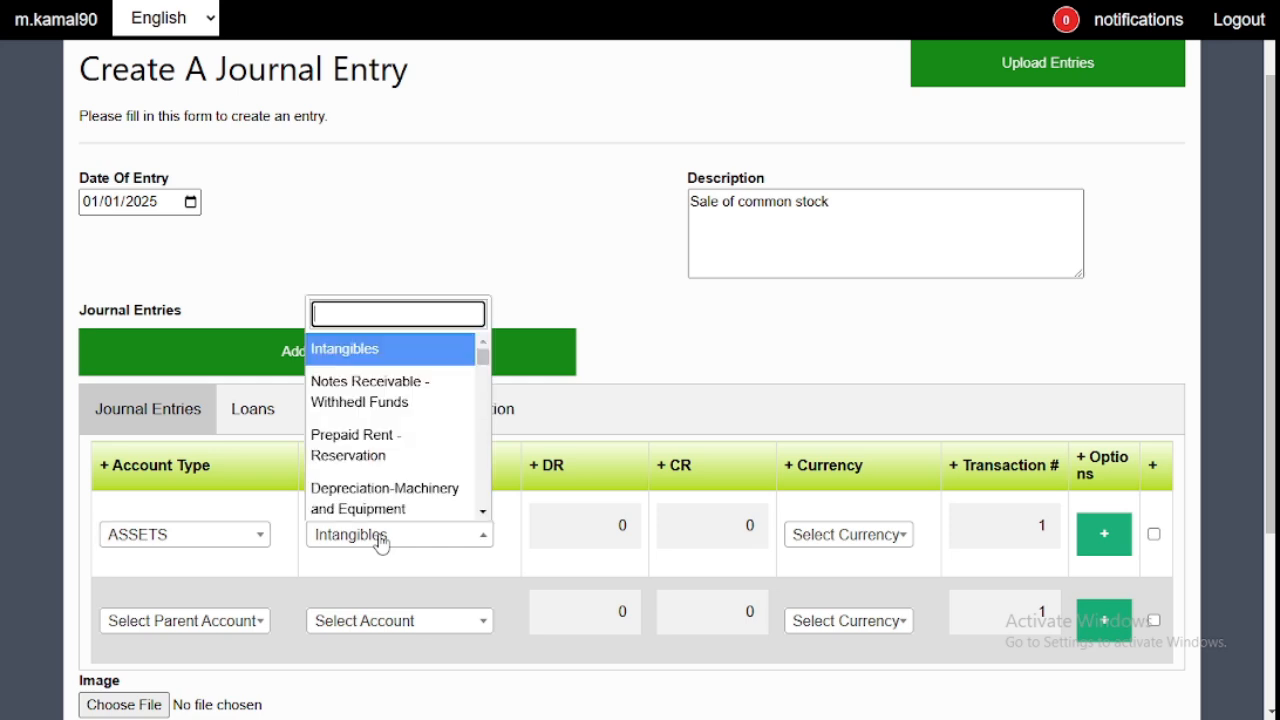
text(cash)
key(Return)
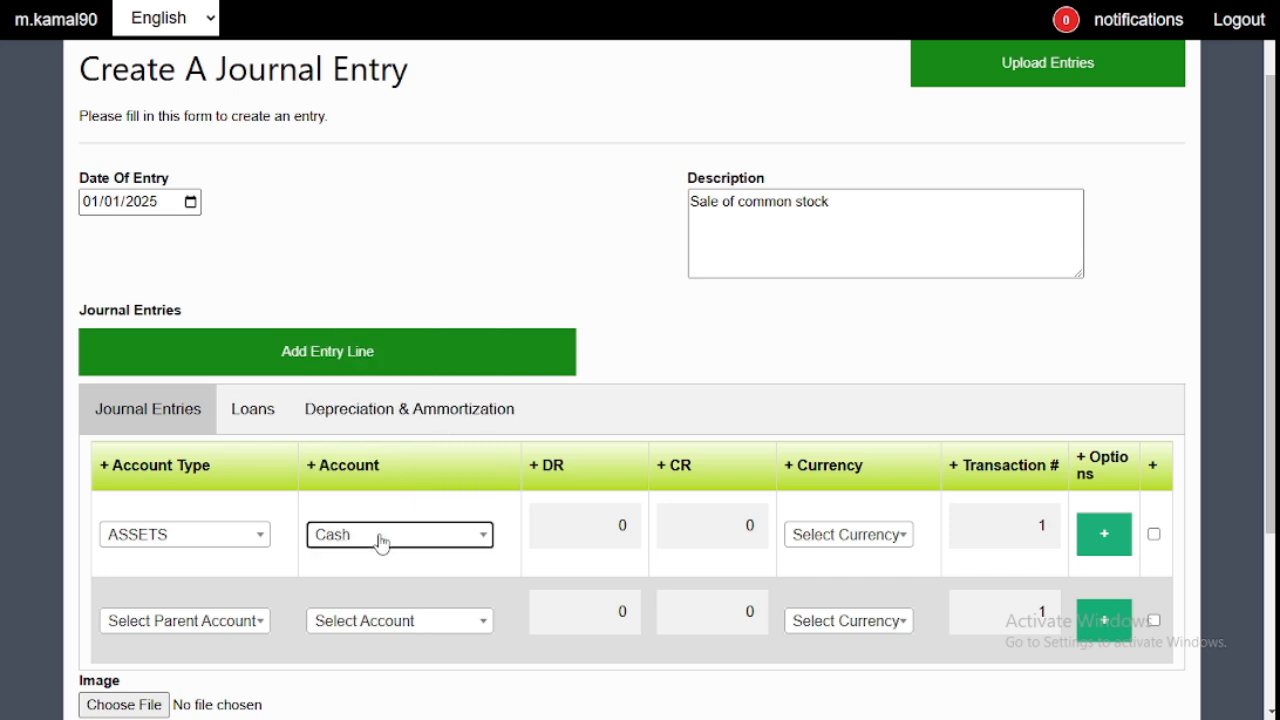
- Give the Cash line a debit of 100 and set its currency to USD
click(581, 520)
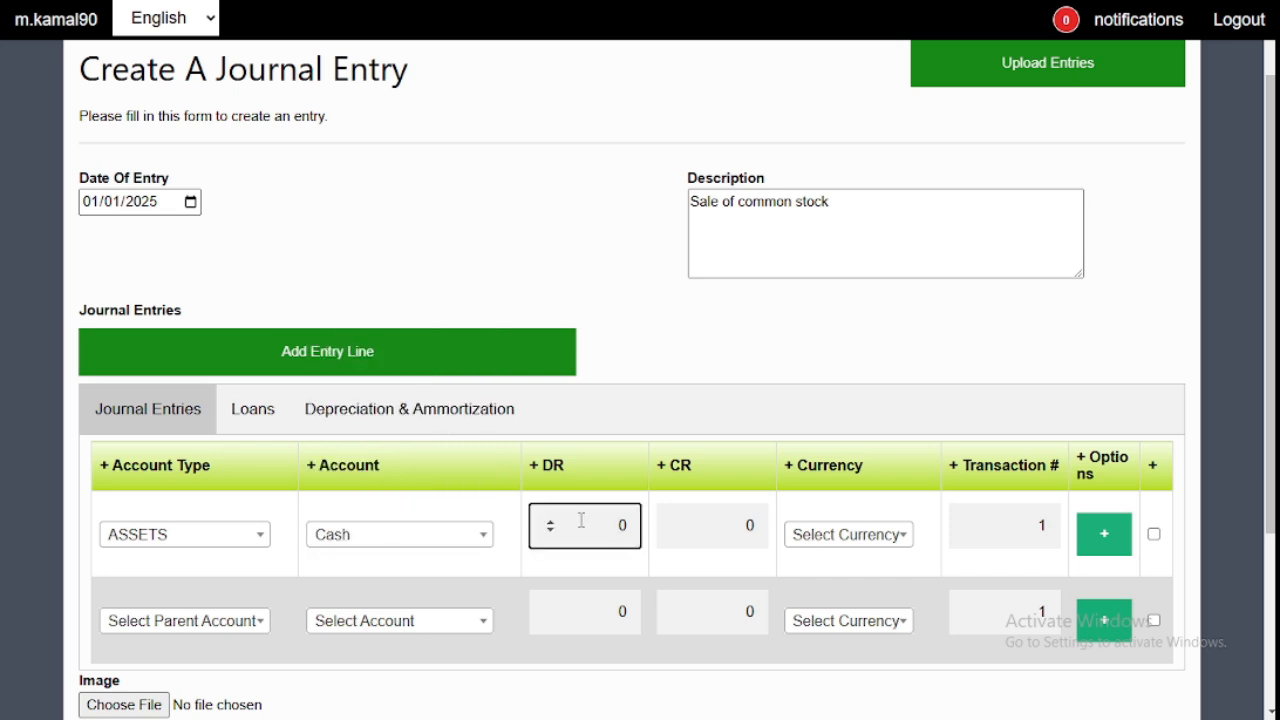
key(BackSpace)
text(100)
click(852, 548)
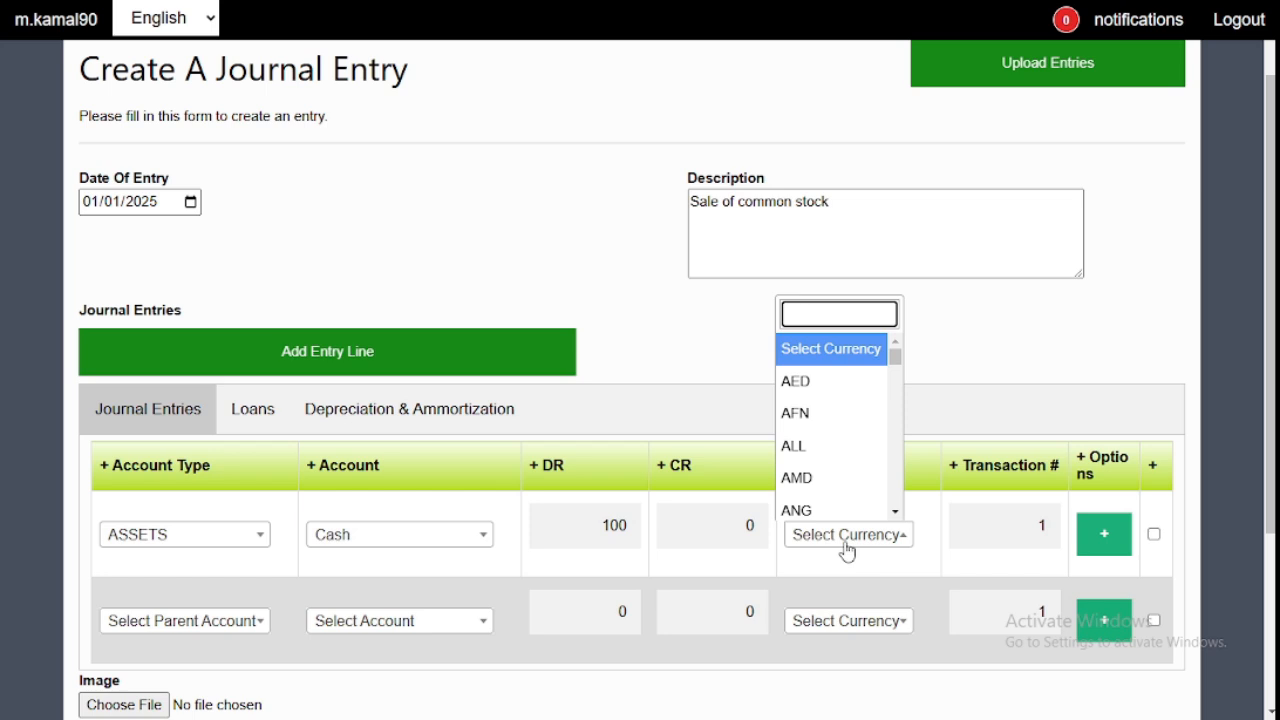
text(usd)
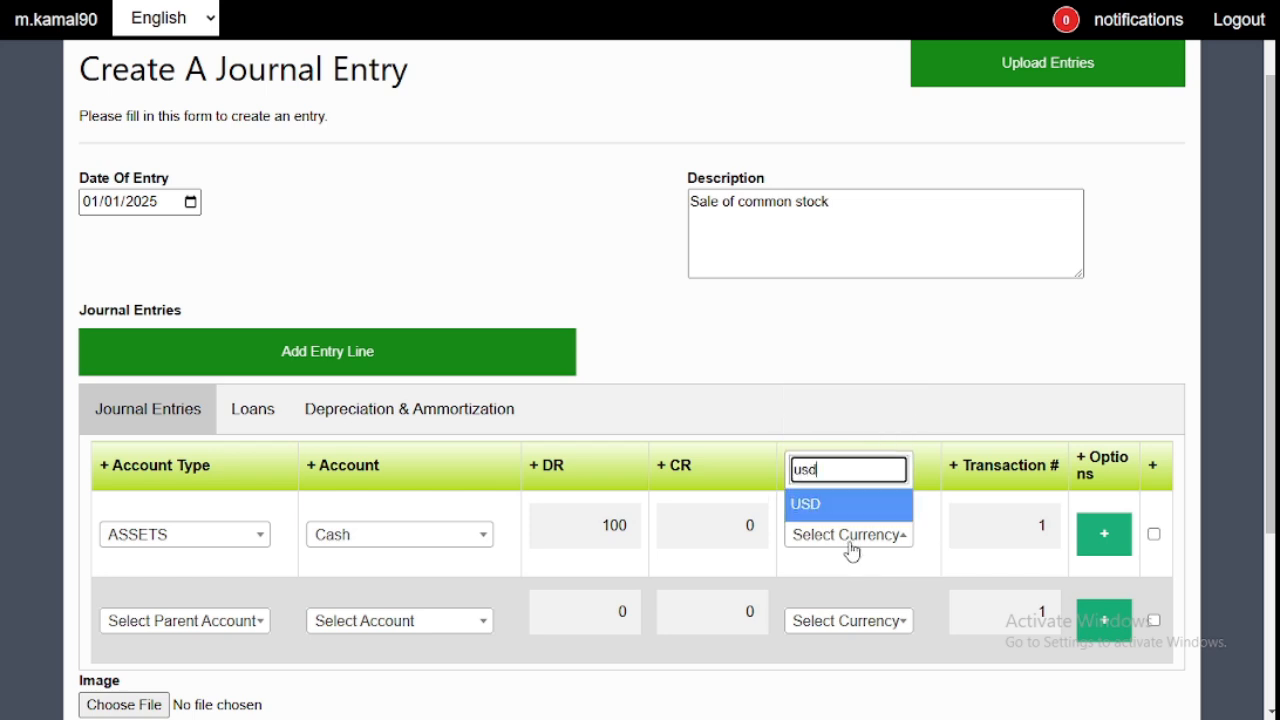
key(Return)
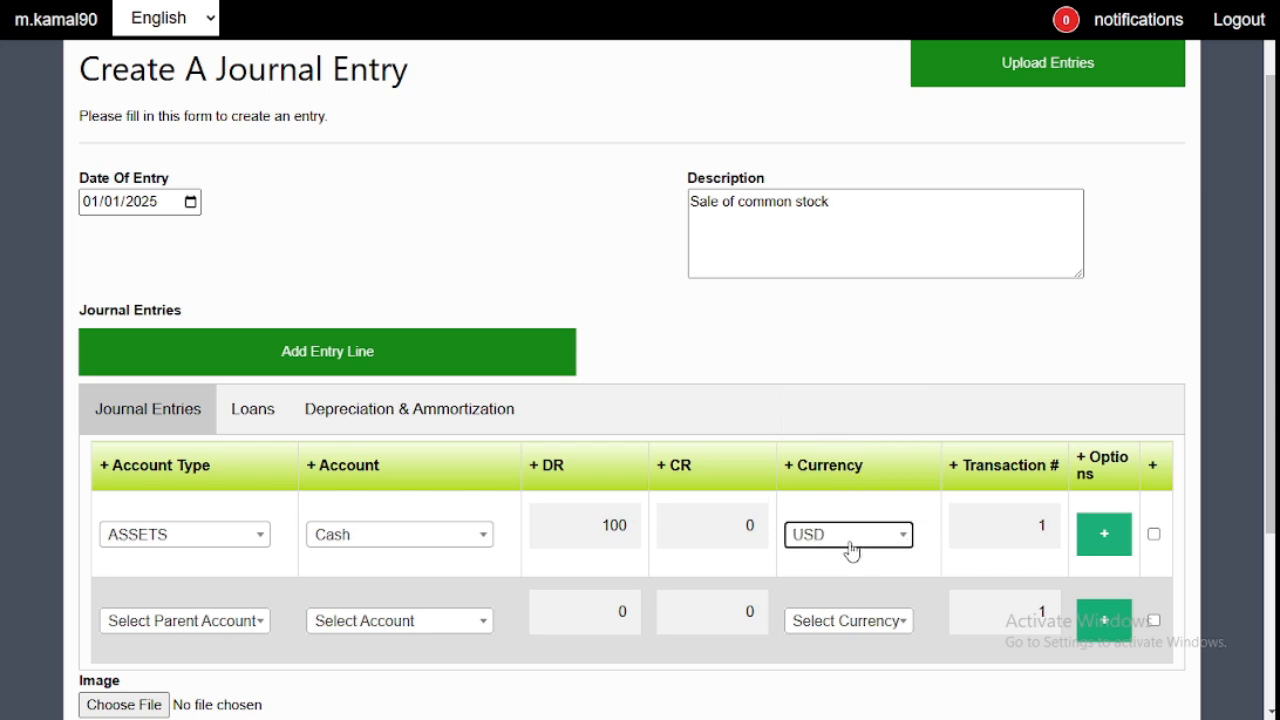
- Set the second entry line's account type to EQUITY and its account to Common Stock
click(201, 622)
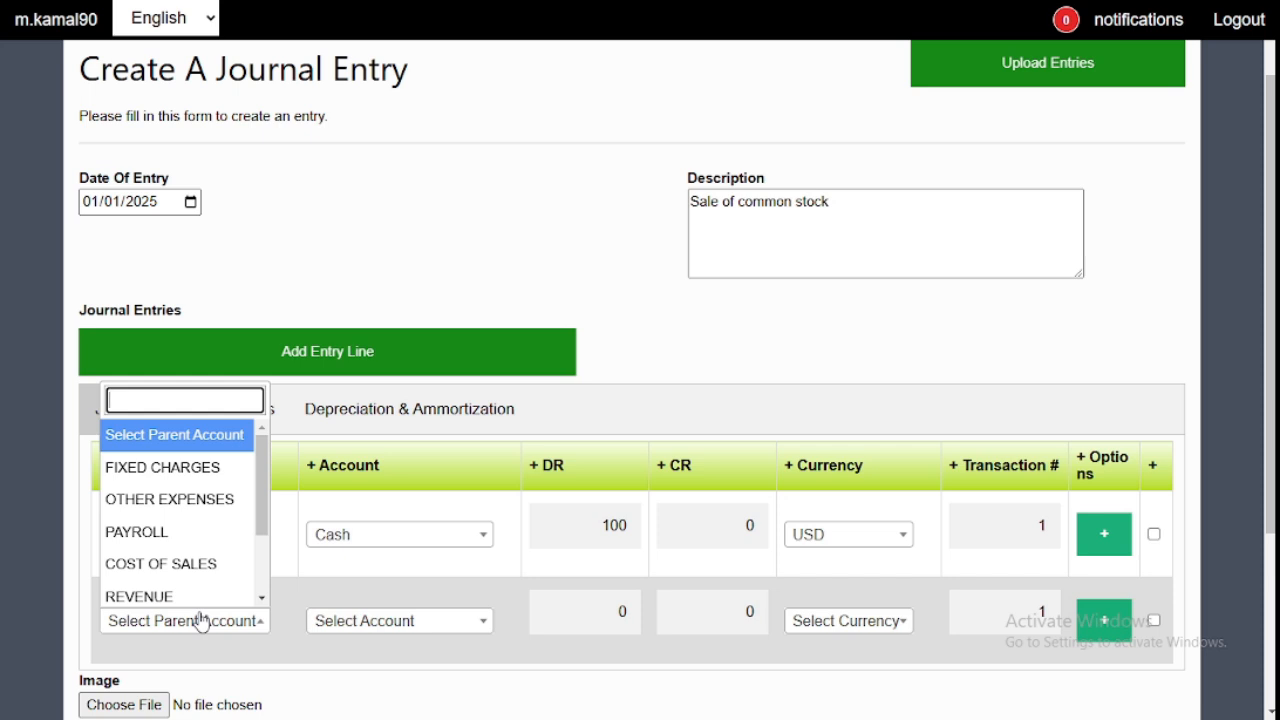
text(equi)
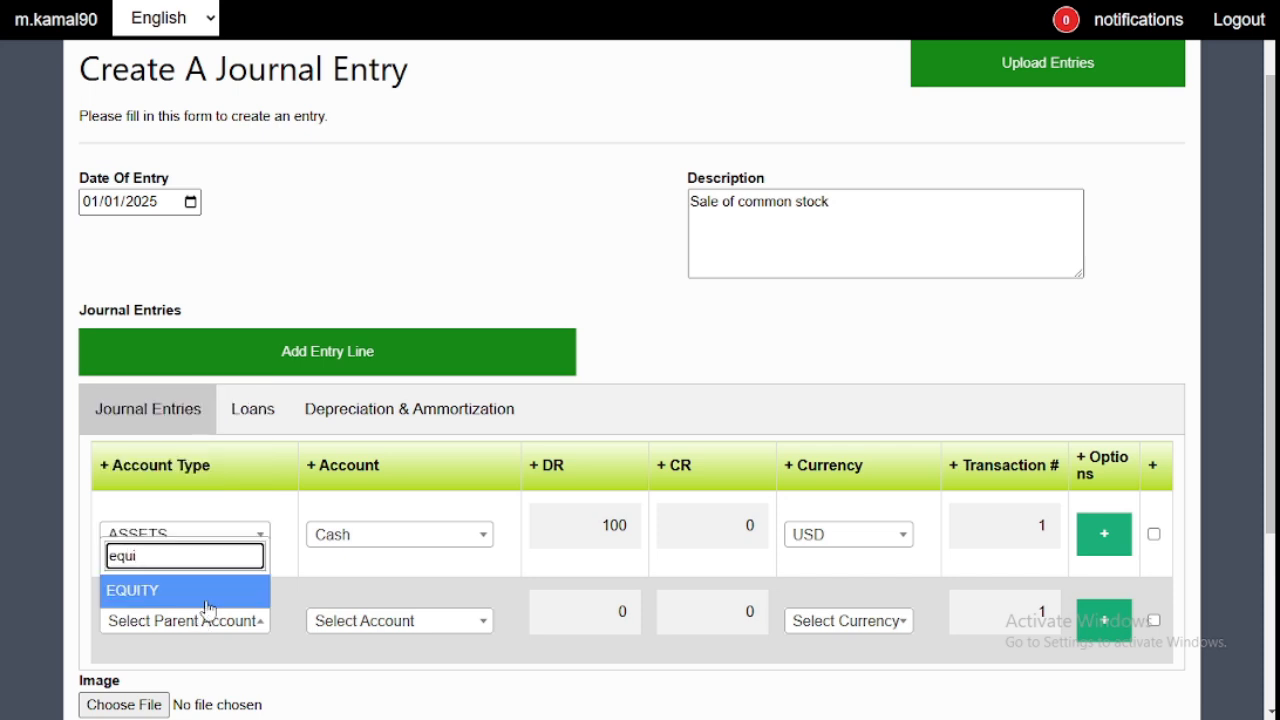
click(204, 598)
click(339, 628)
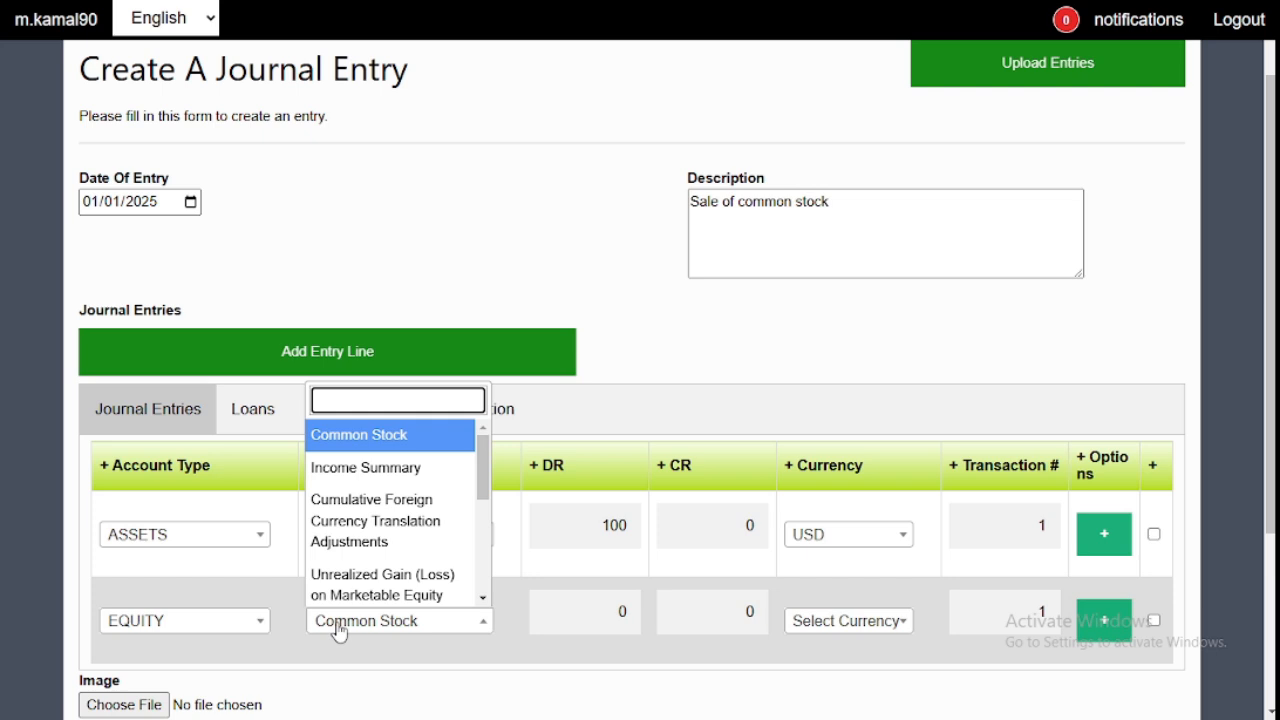
click(437, 437)
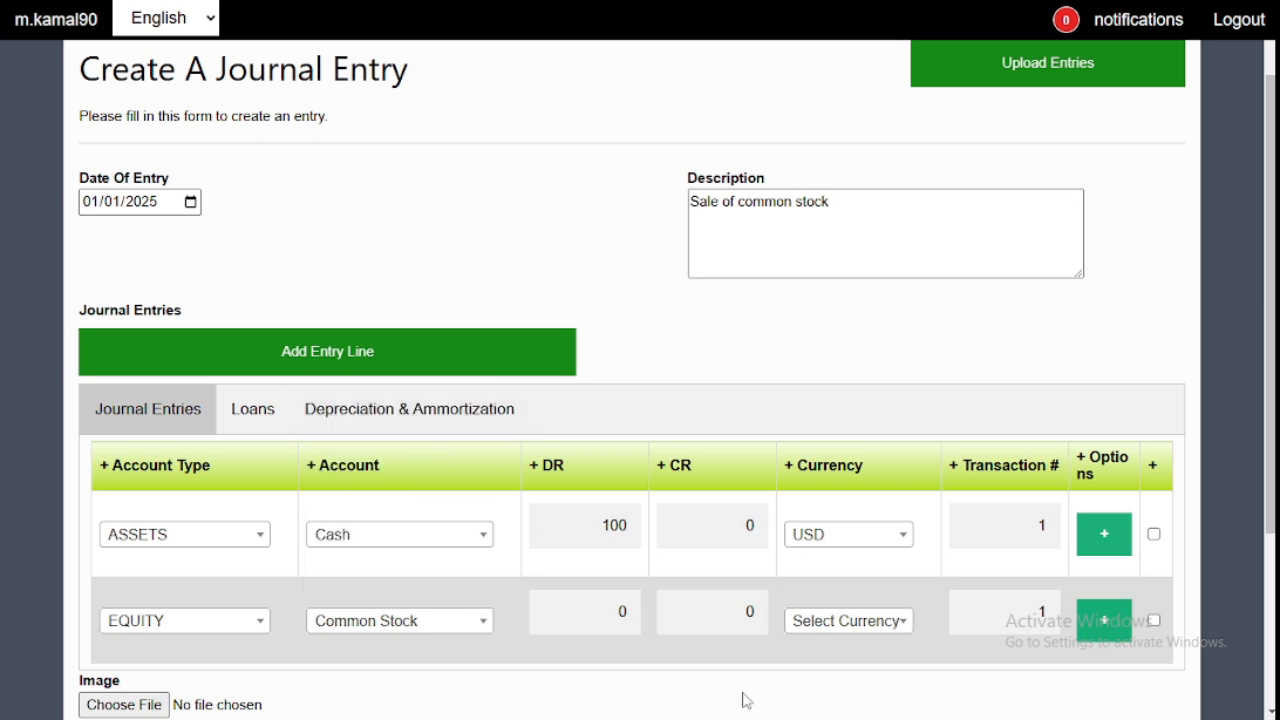
- Complete the Common Stock line with a credit of 100 in USD and create the journal entry
click(742, 612)
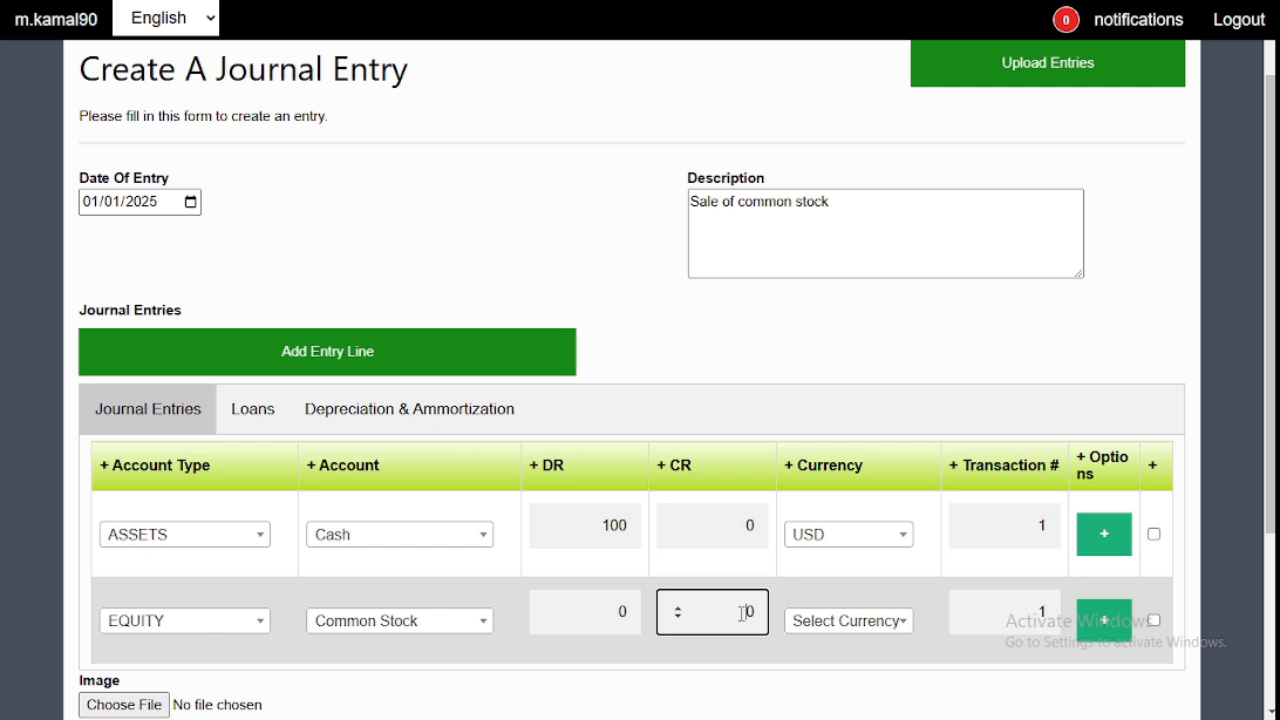
key(BackSpace)
text(100)
click(826, 626)
text(usd)
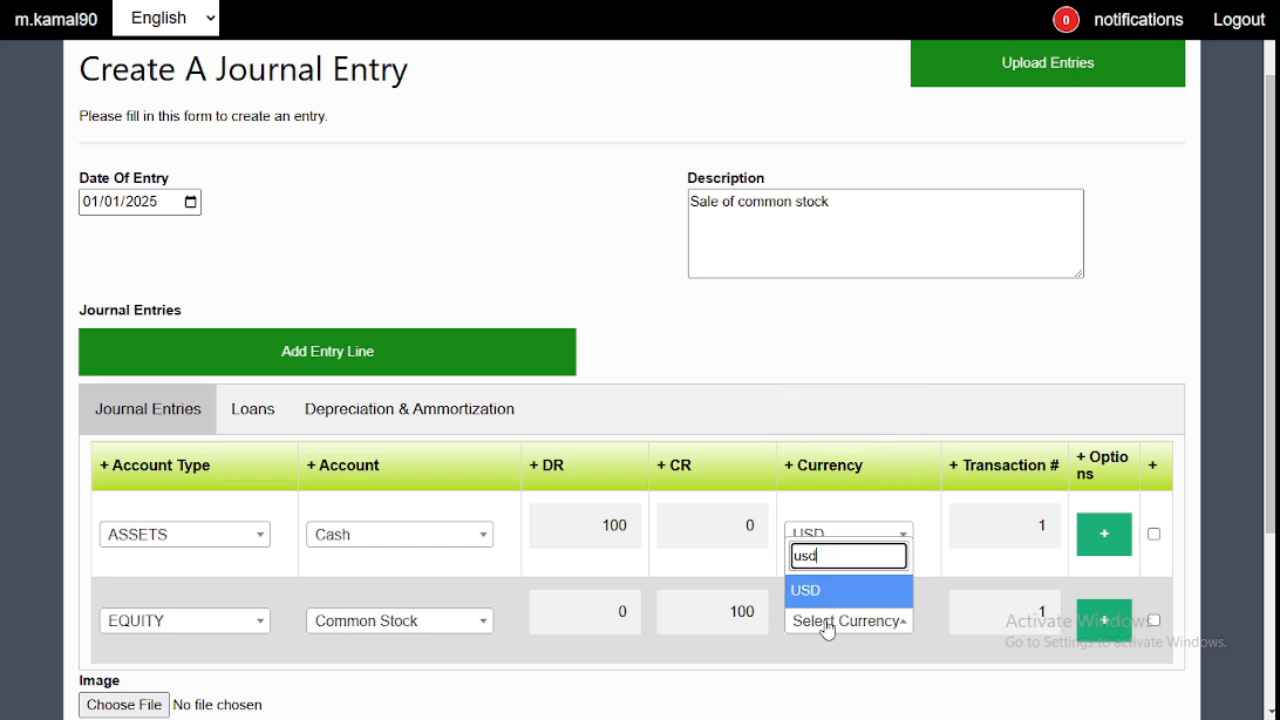
key(Return)
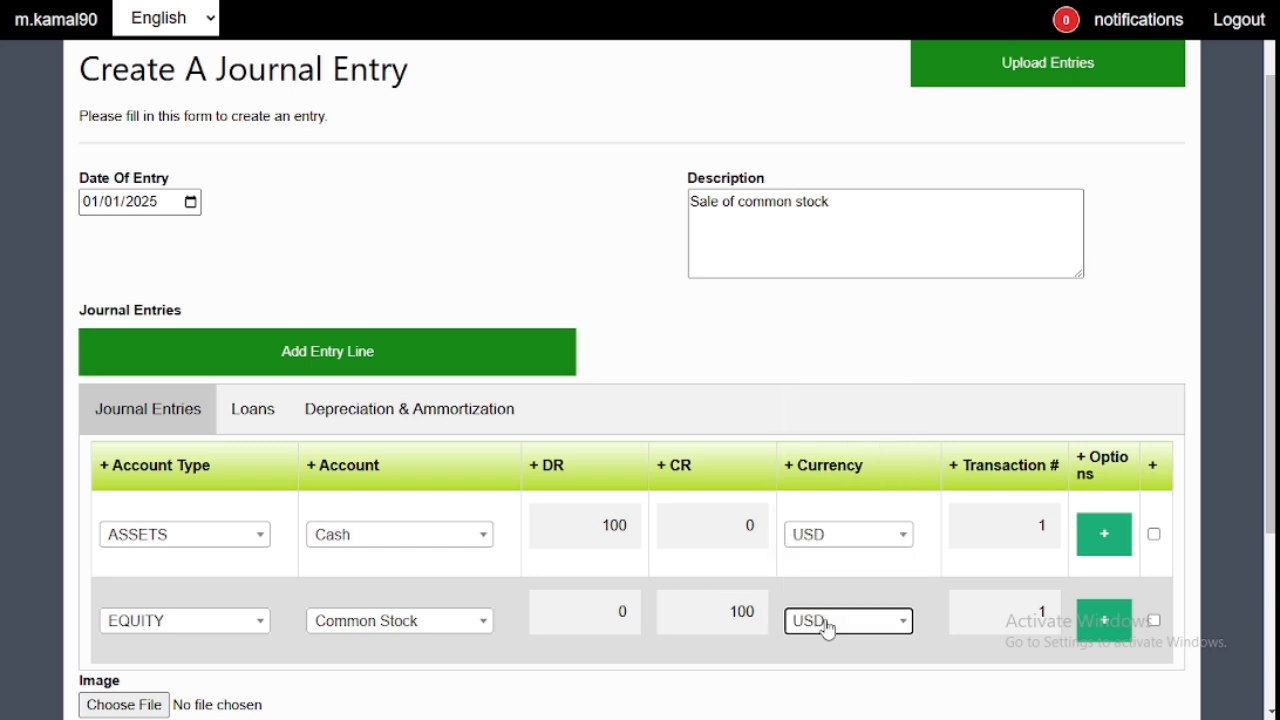
scroll(826, 626, down, 1)
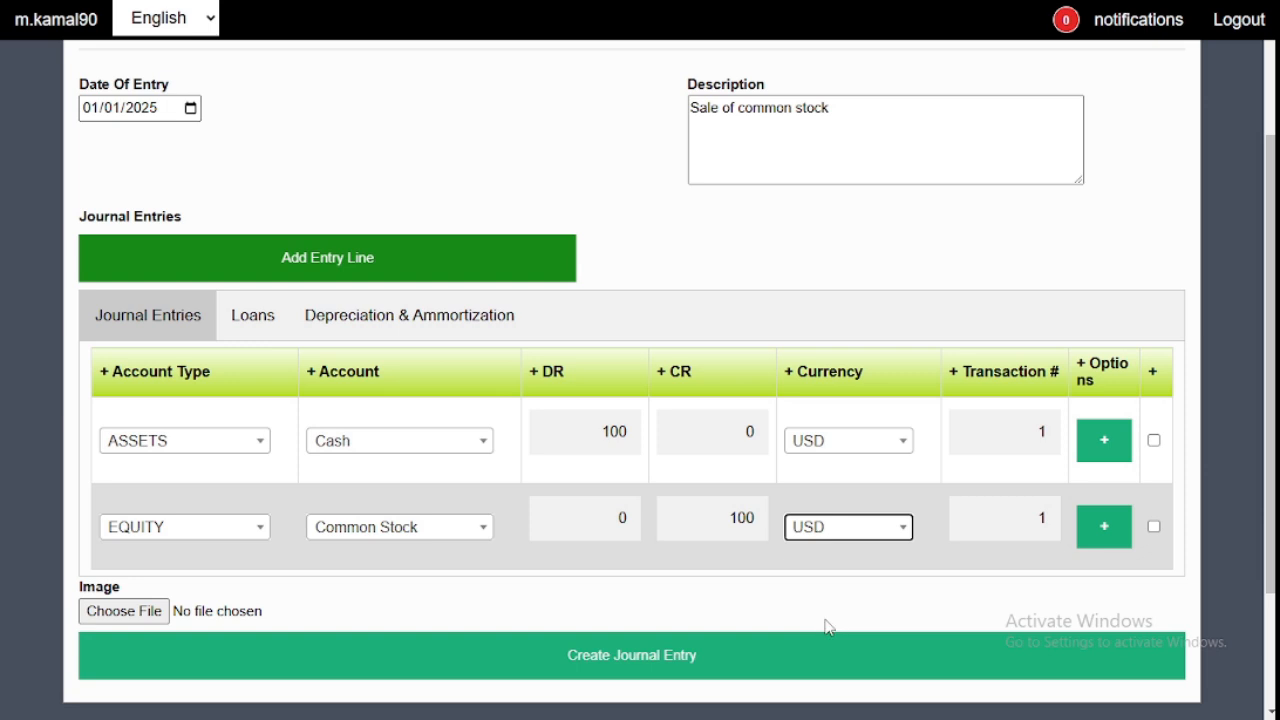
click(729, 660)
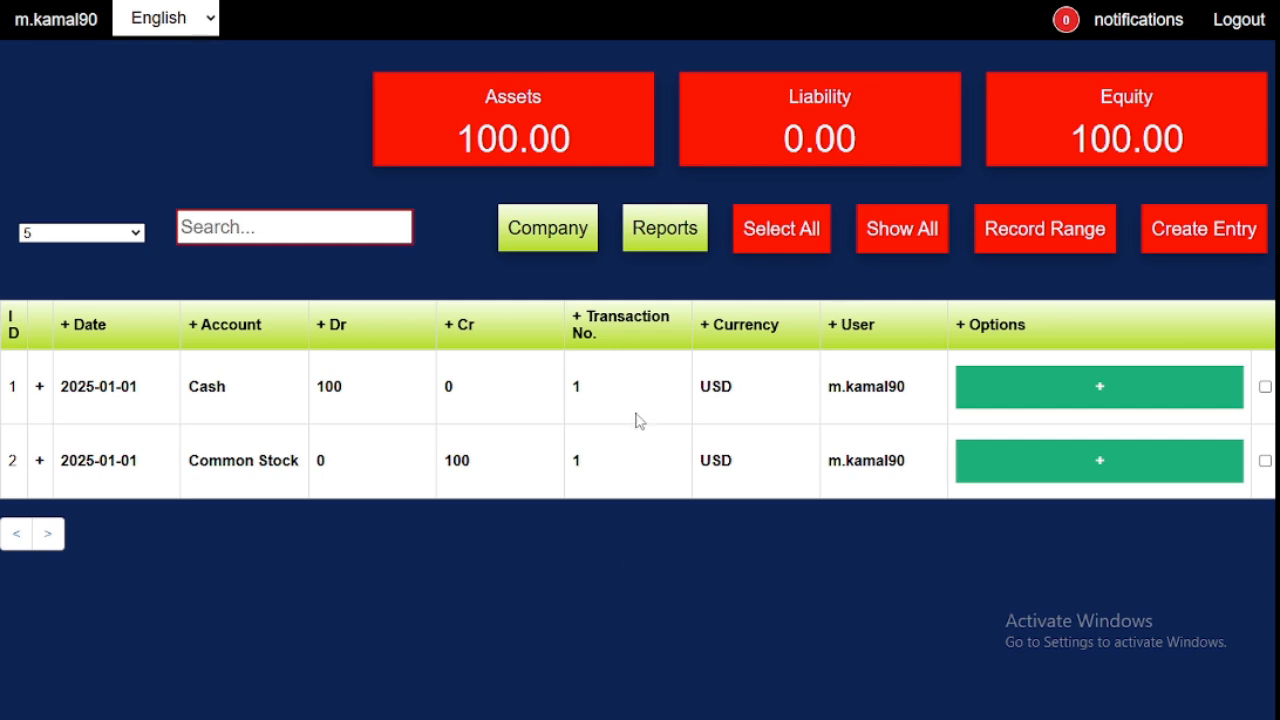
- Open the Balance Sheet report at the 2025 balance sheet and examine the Cash row's January and total amounts
click(668, 230)
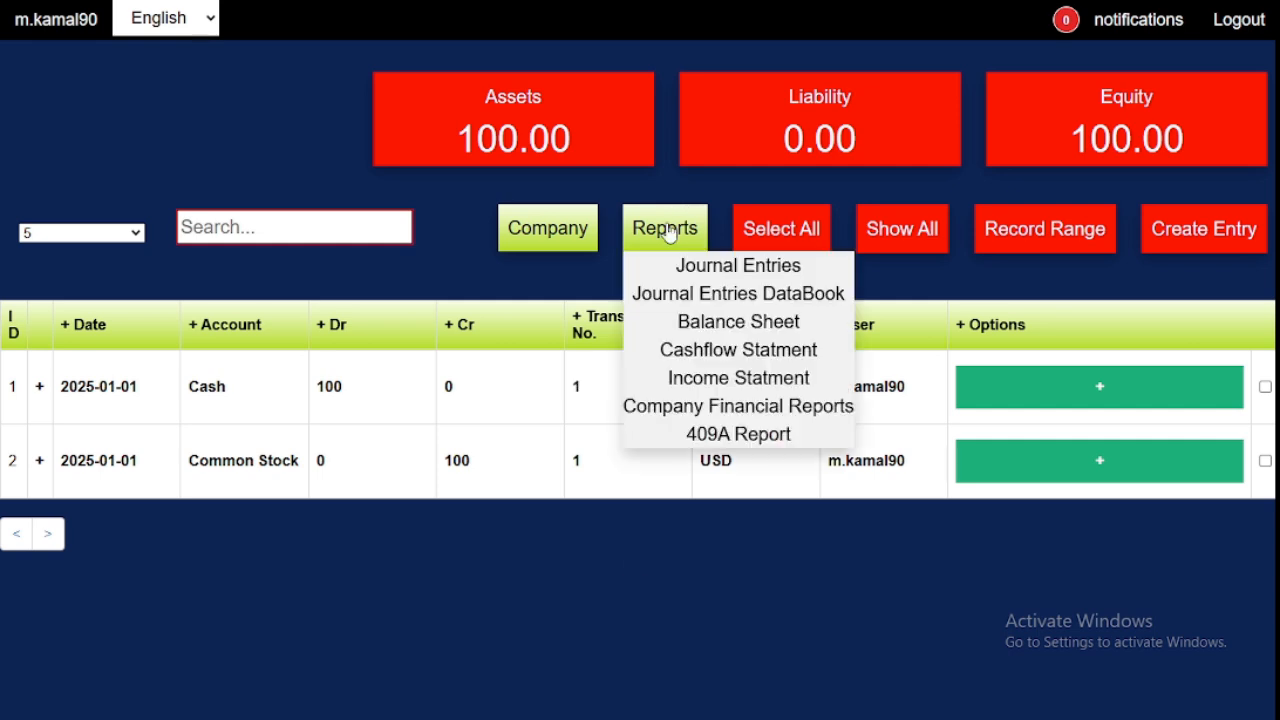
click(662, 321)
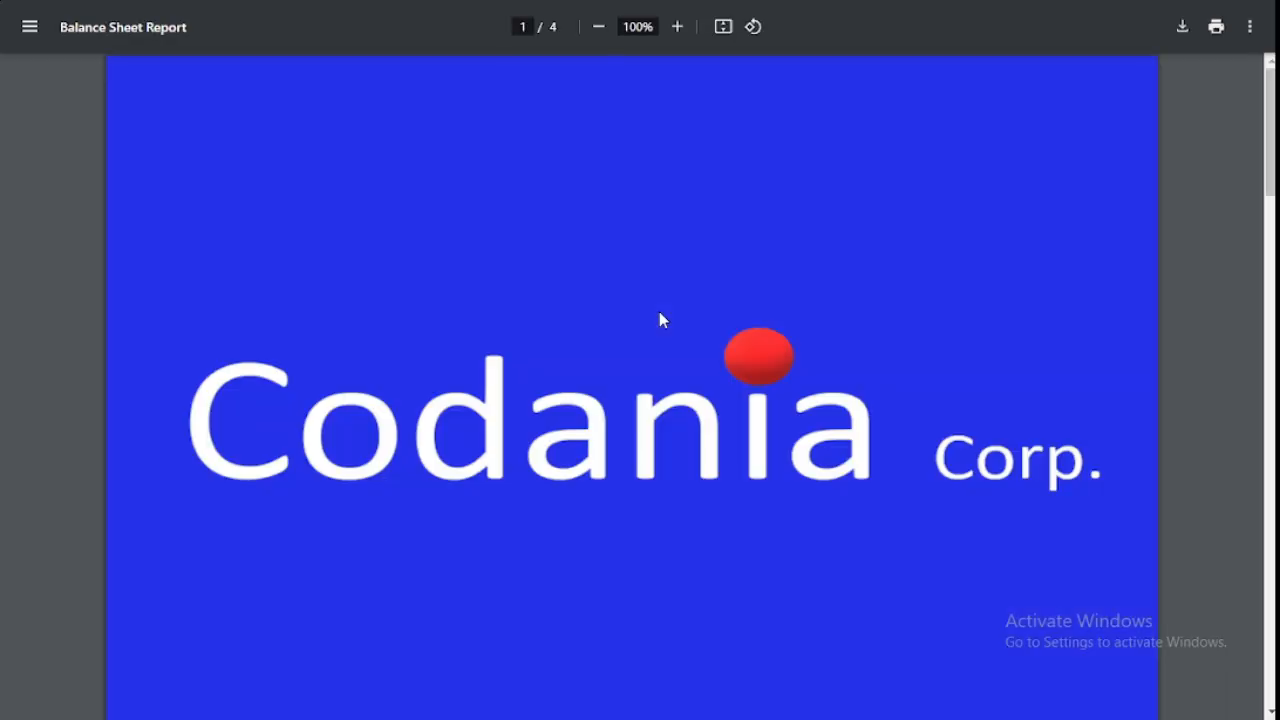
scroll(659, 320, down, 4)
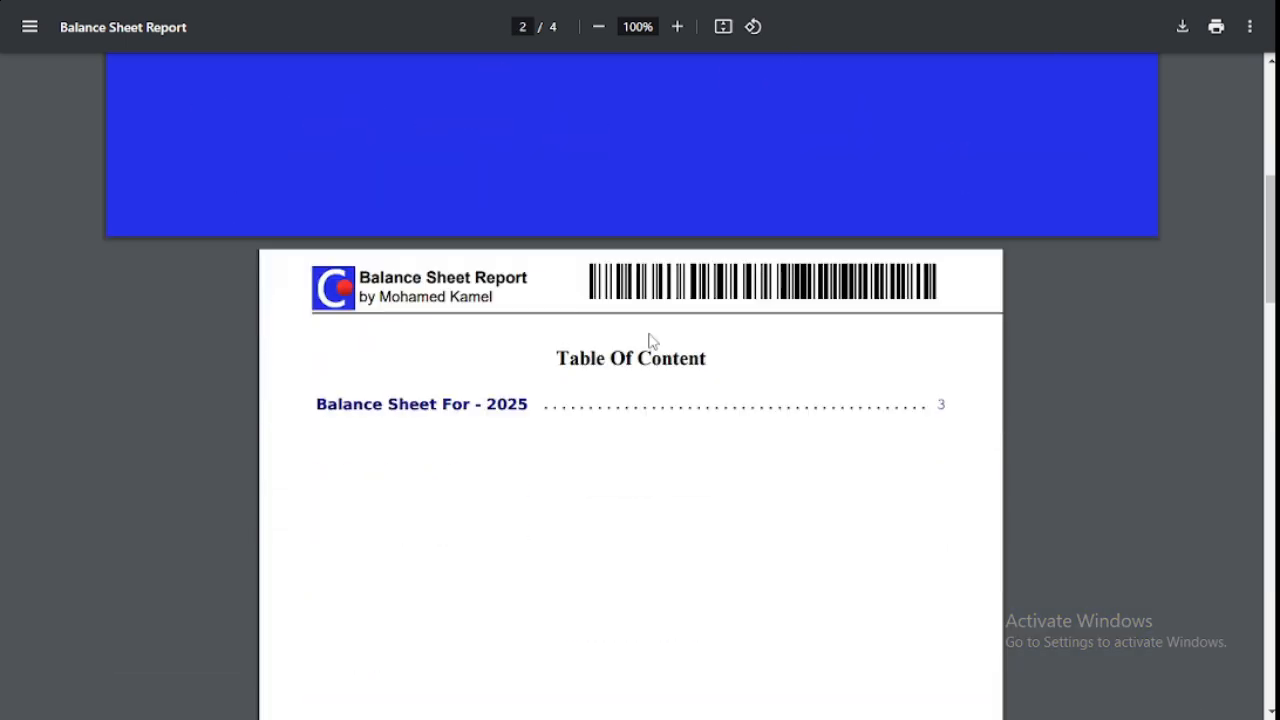
click(425, 408)
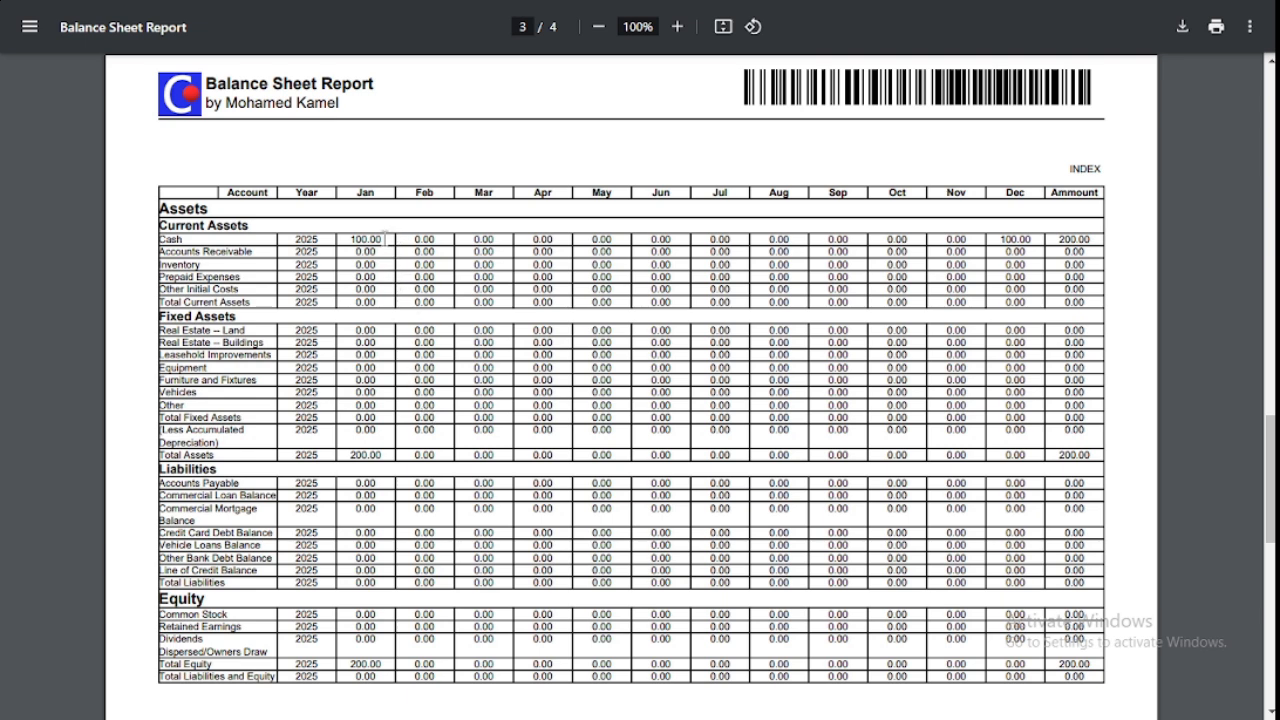
drag(385, 238, 349, 241)
drag(1093, 236, 1060, 235)
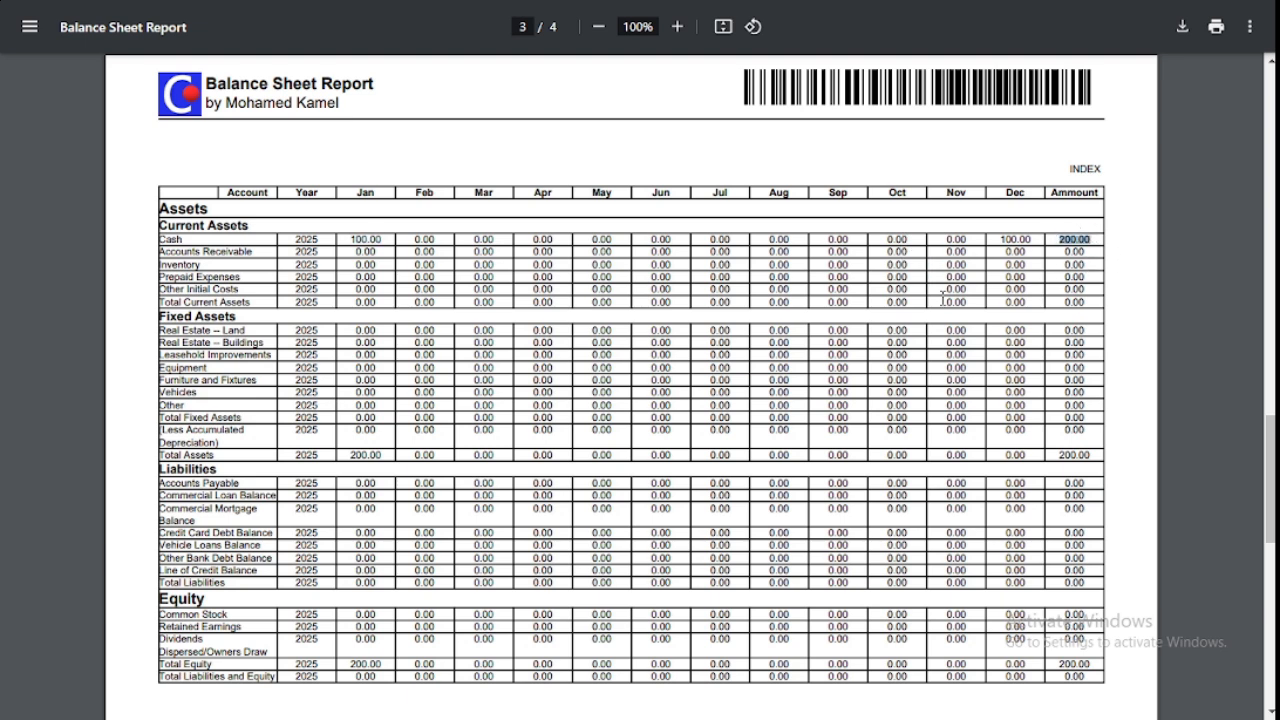